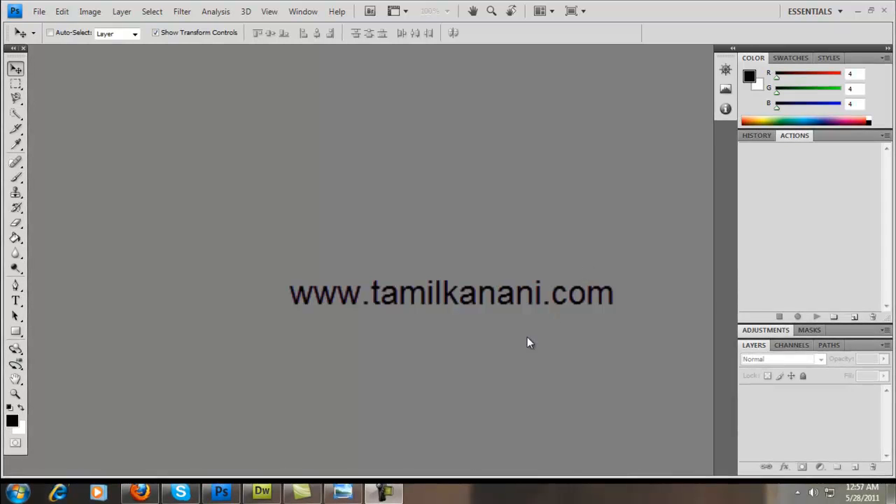
View the finished sample image, return to Photoshop, and create a white 600 × 600 pixel RGB document at 300 pixels/inch.
click(340, 490)
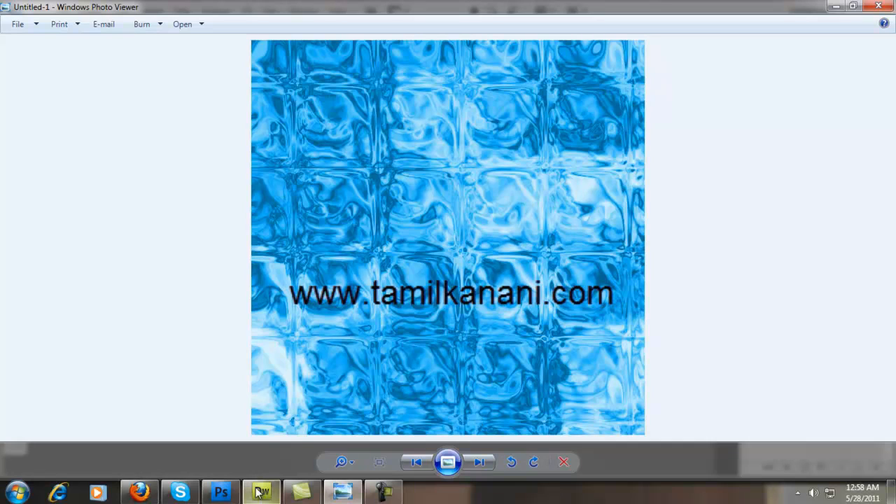
click(220, 494)
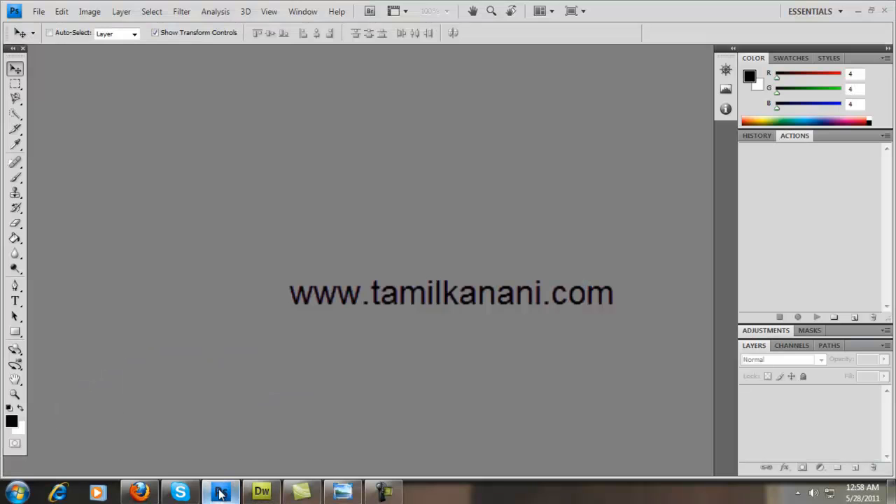
click(38, 13)
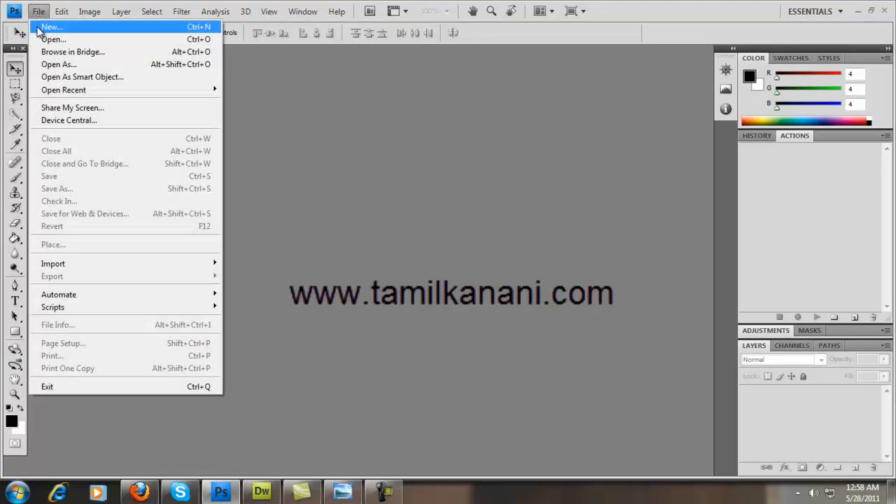
click(51, 27)
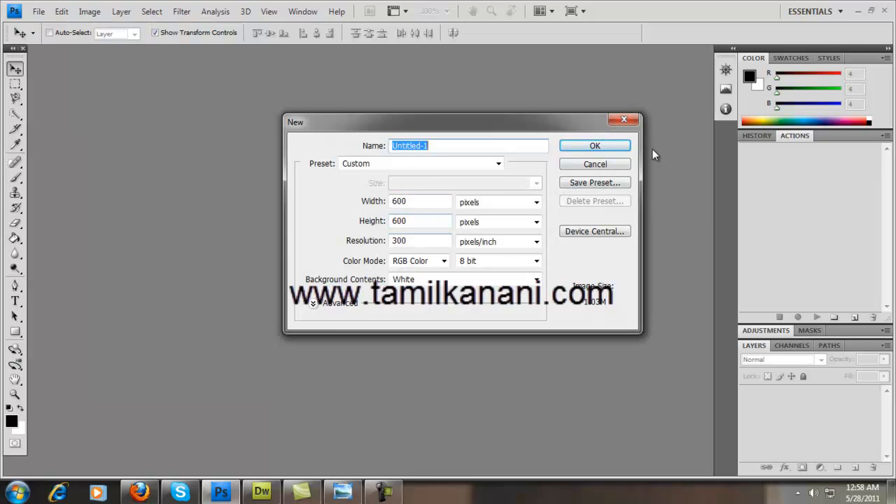
click(625, 146)
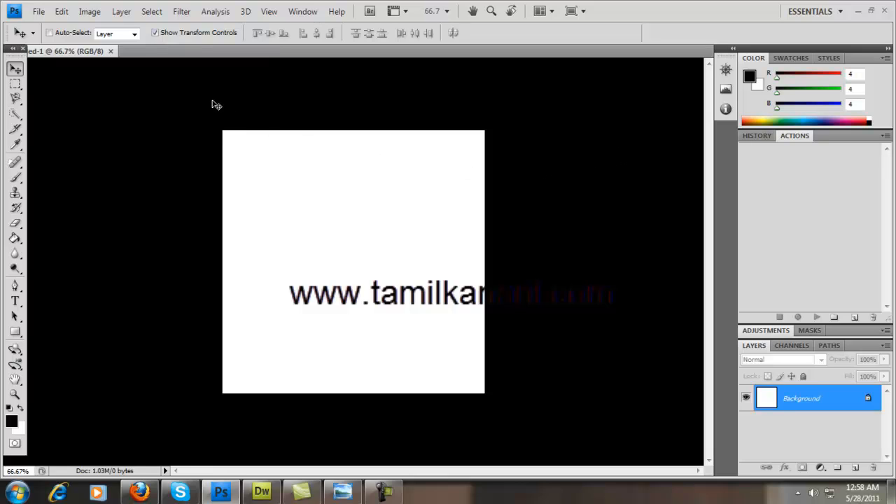
Render Difference Clouds on the blank background and repeat the filter three more times.
click(181, 15)
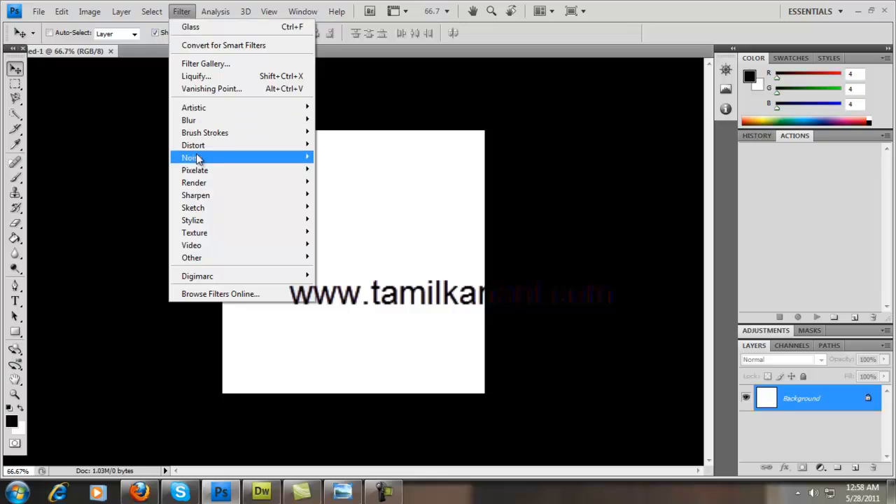
mouse_move(203, 184)
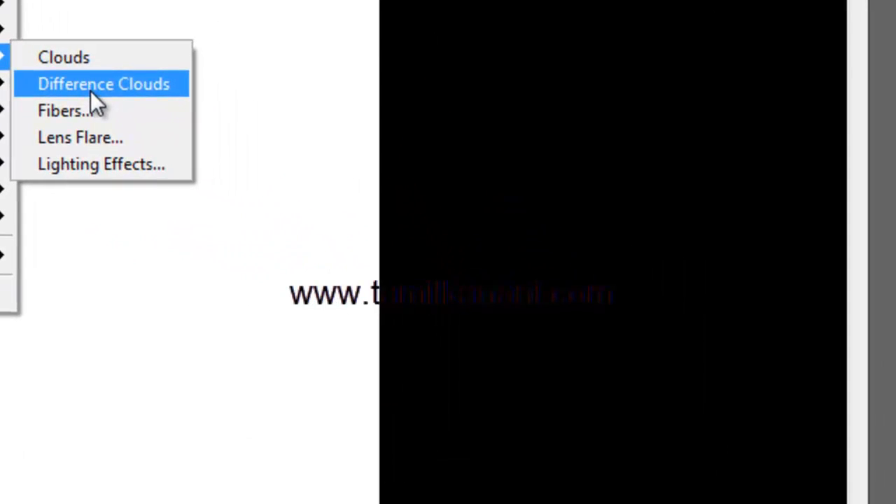
click(349, 199)
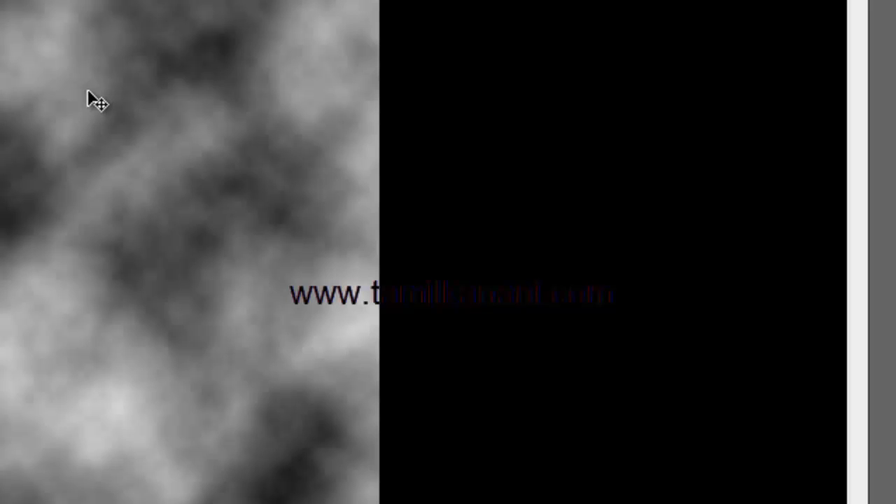
key(ctrl+f)
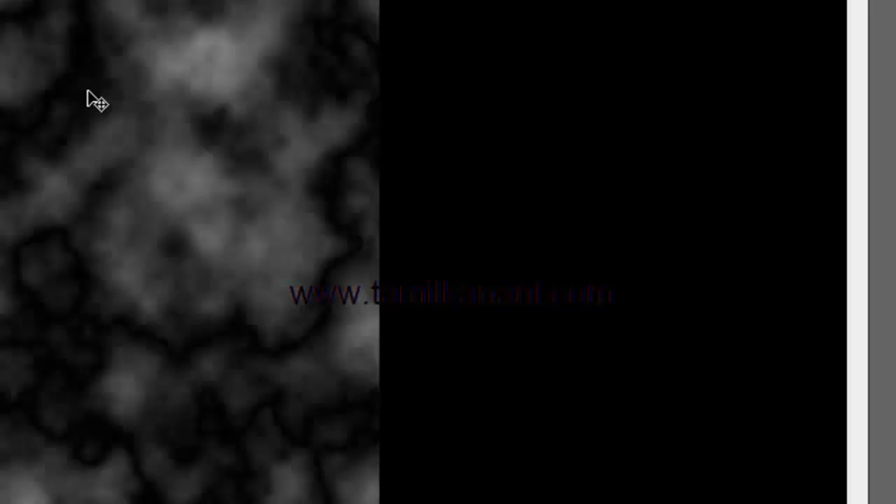
key(ctrl+f)
key(ctrl+f)
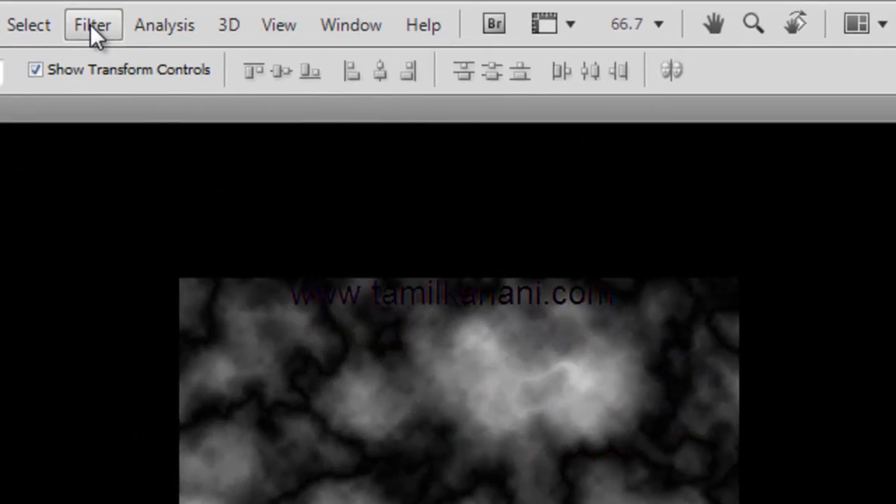
Set up the Glass distortion filter on the clouds with distortion 16, smoothness 4 and scaling 90%.
click(91, 26)
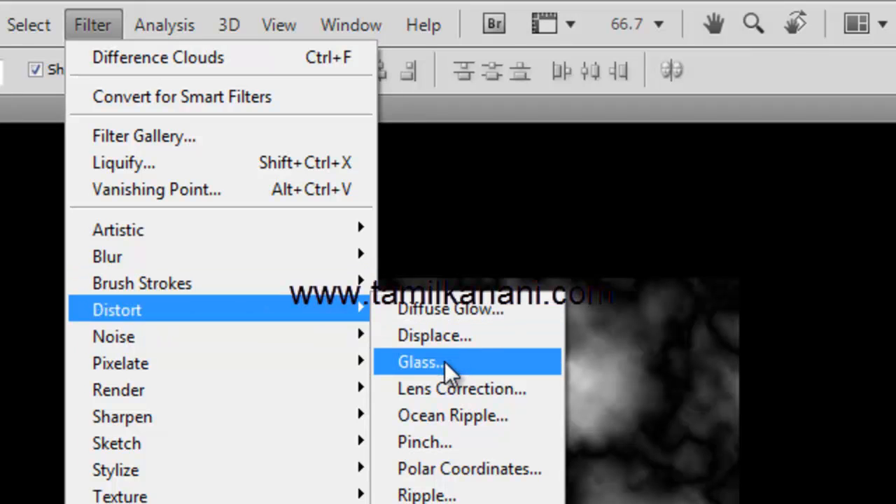
click(472, 363)
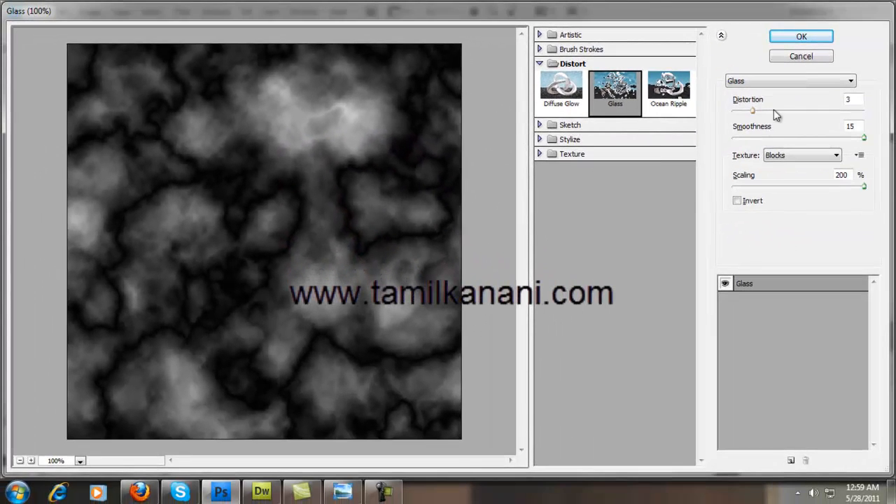
double_click(847, 100)
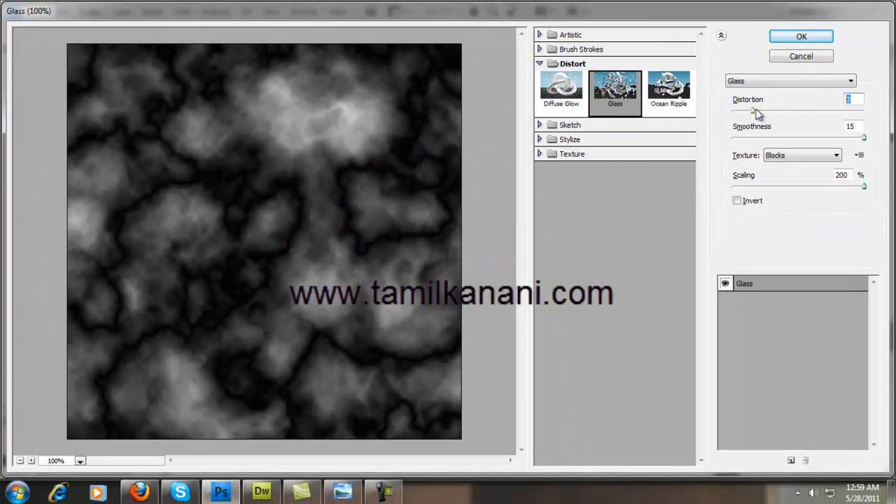
drag(754, 112, 757, 111)
text(16)
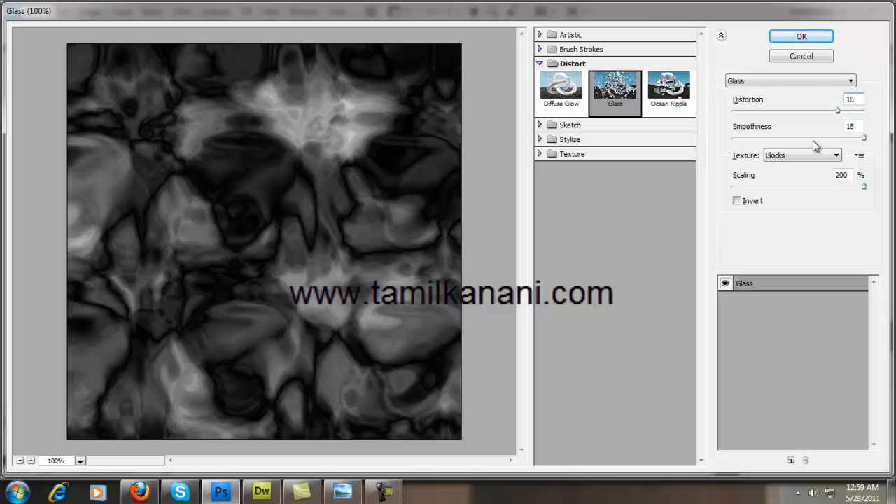
double_click(859, 126)
text(4)
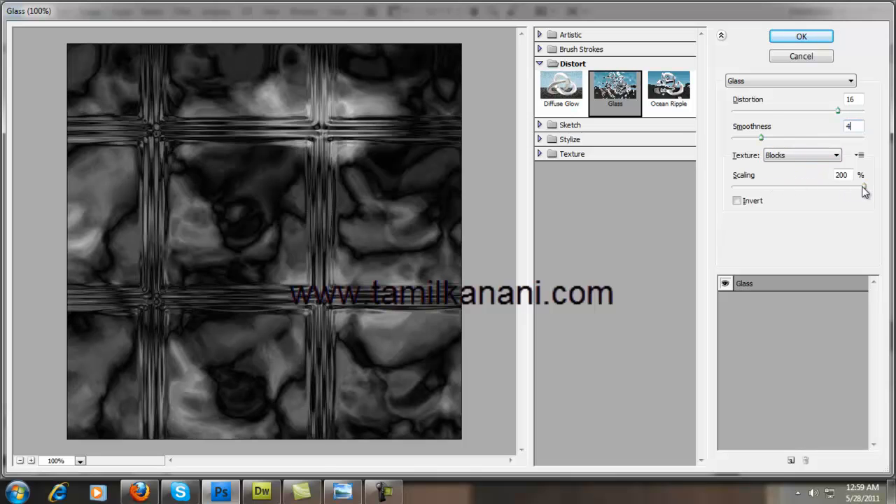
drag(863, 189, 767, 189)
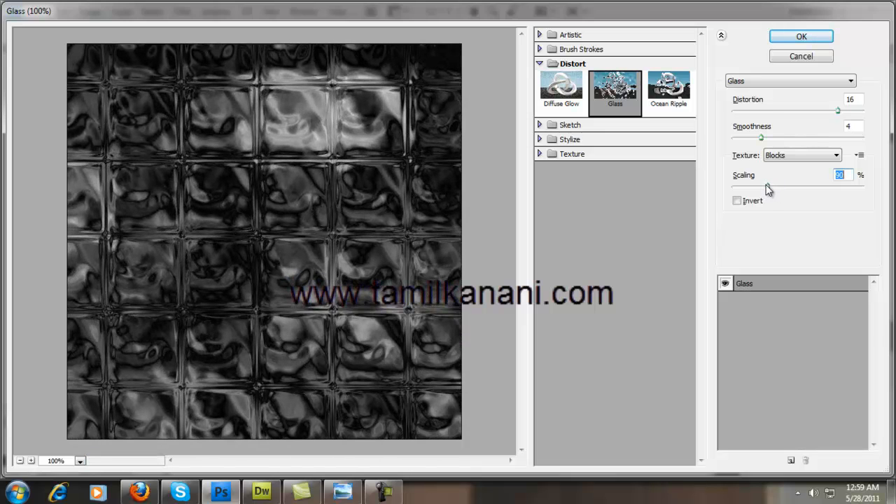
Try the Canvas, Frosted and Tiny Lens textures for the Glass filter.
click(812, 160)
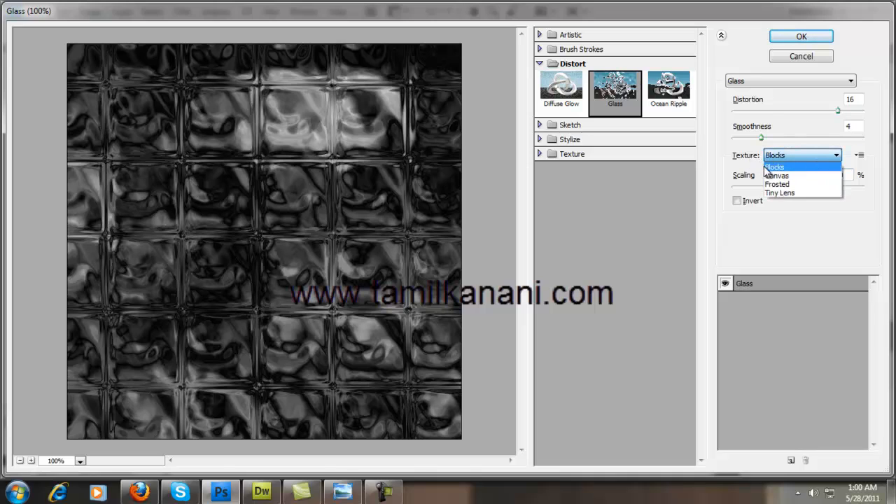
click(768, 177)
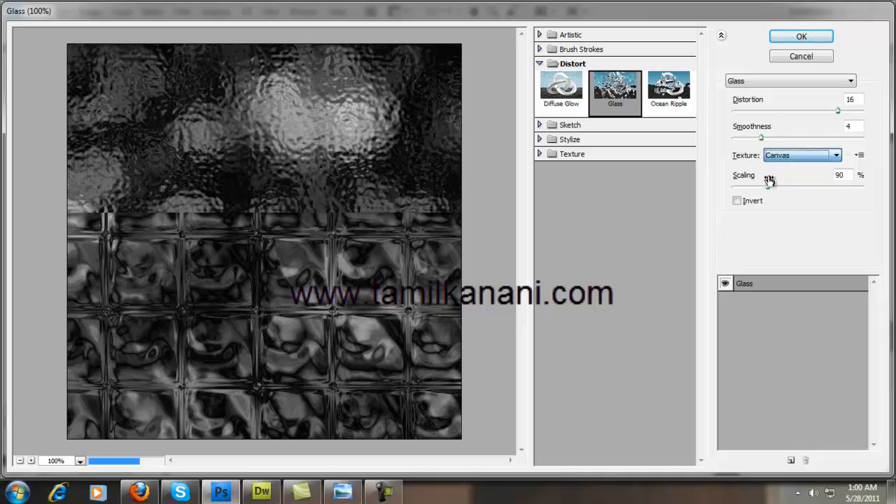
click(780, 160)
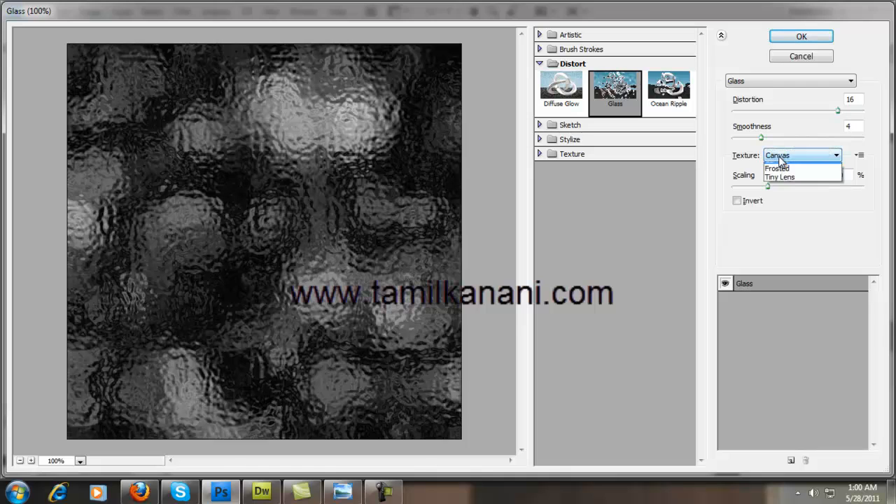
click(779, 186)
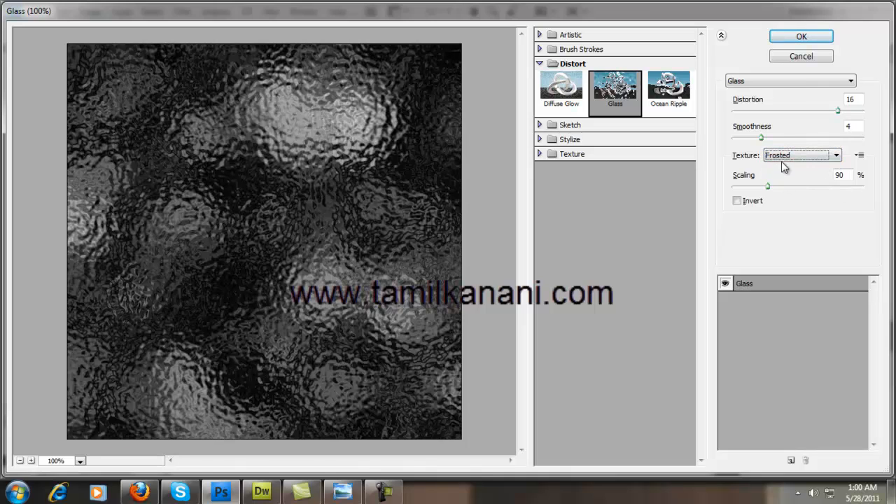
click(780, 161)
click(784, 191)
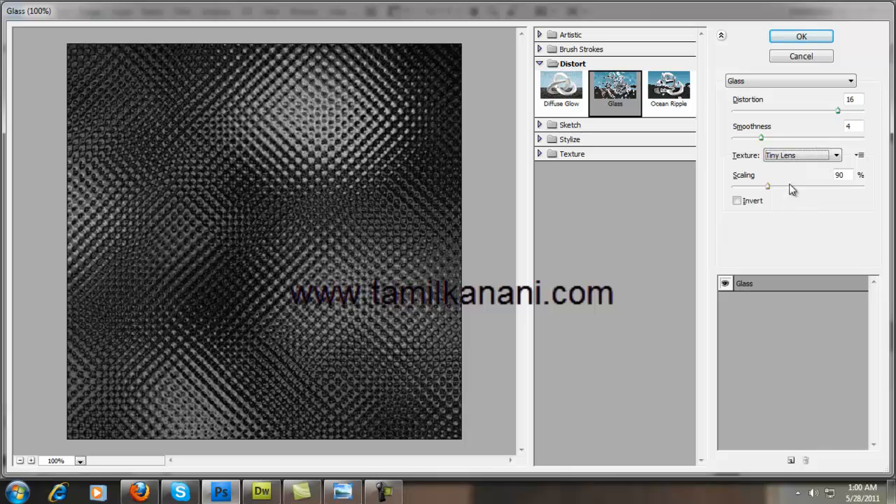
Set the Glass texture to Blocks and apply the filter.
click(798, 156)
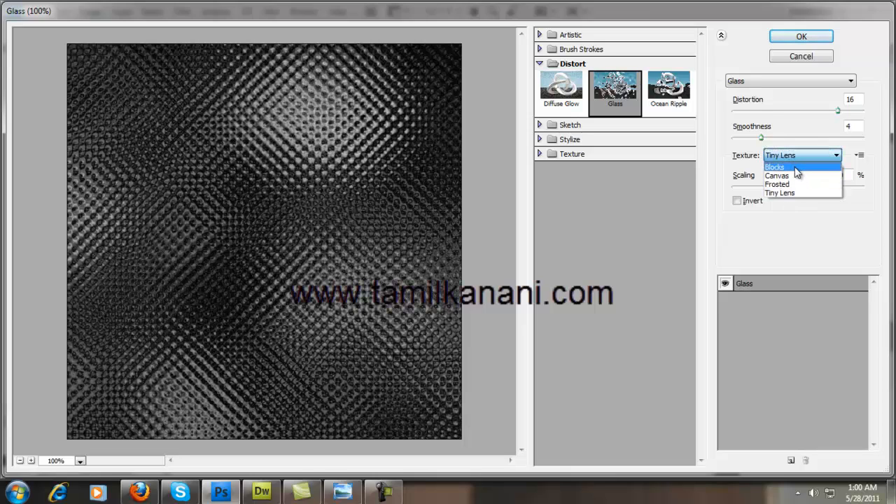
click(795, 167)
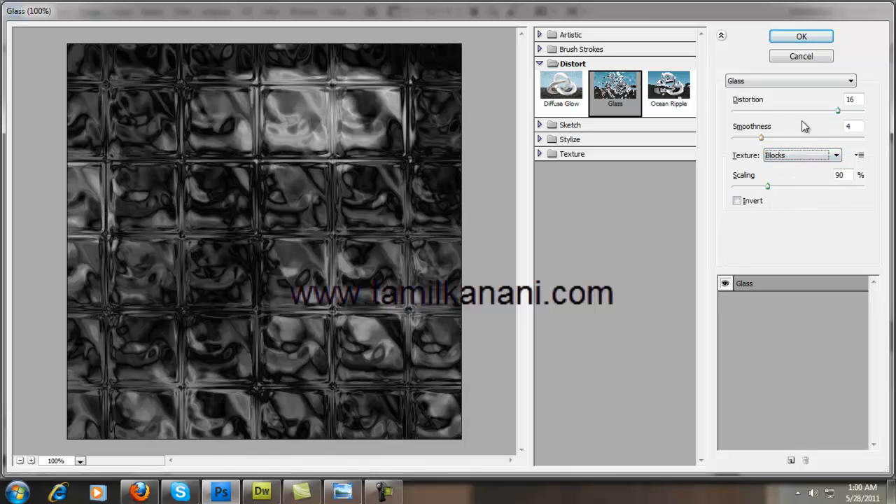
click(802, 37)
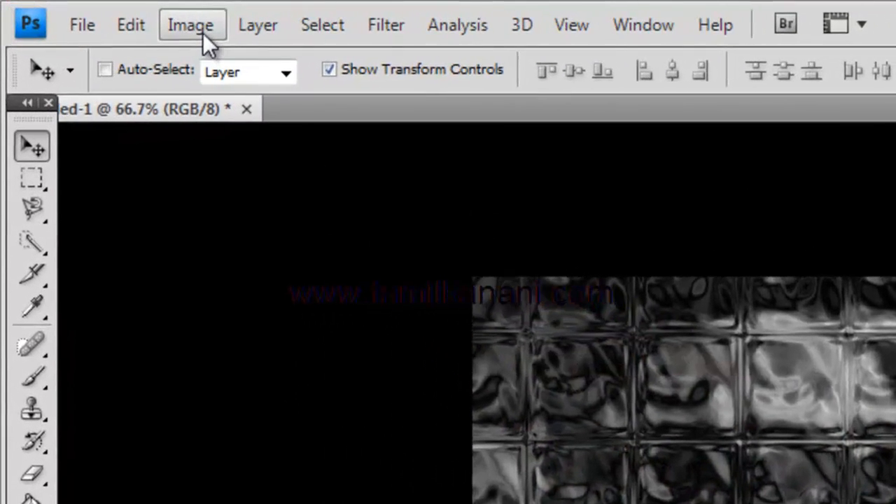
Brighten the image with a Curves adjustment, raising the RGB curve's midtones to input 89, output 174.
click(131, 18)
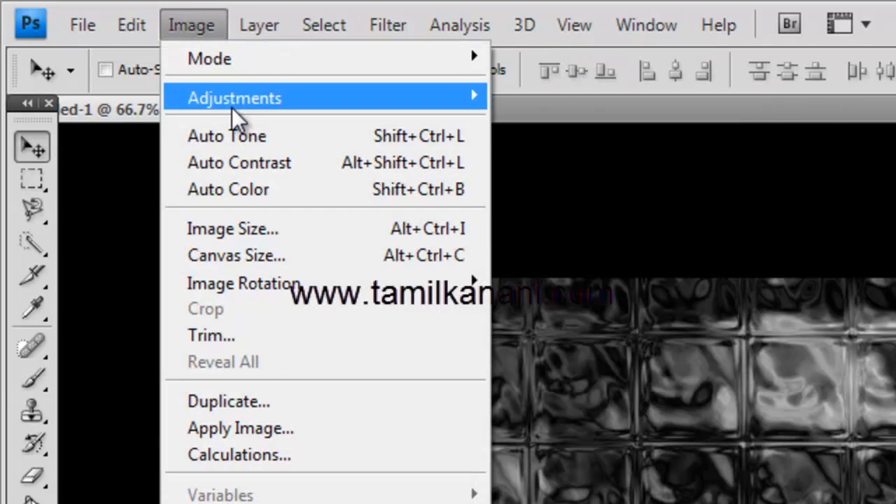
mouse_move(229, 104)
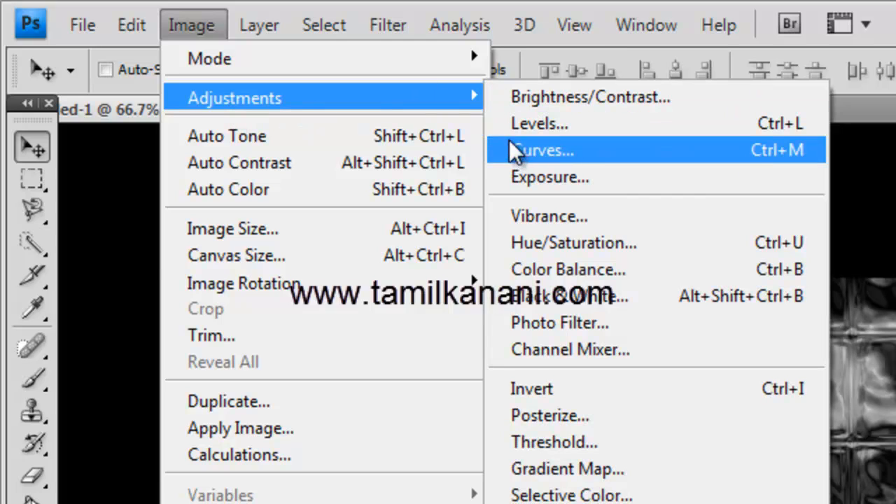
click(116, 218)
click(198, 40)
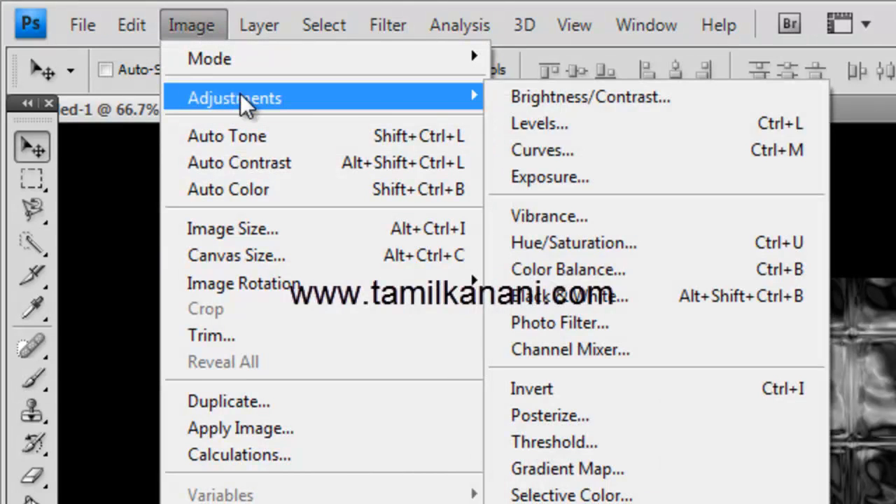
click(590, 148)
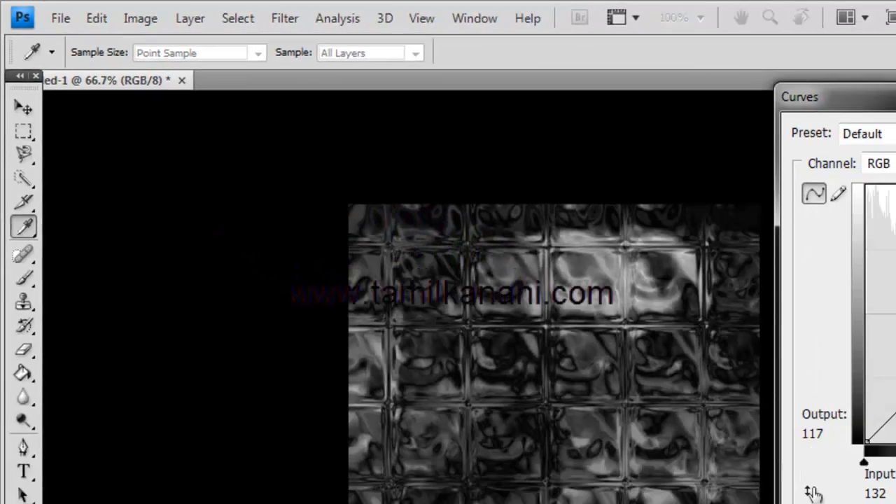
drag(634, 201, 610, 170)
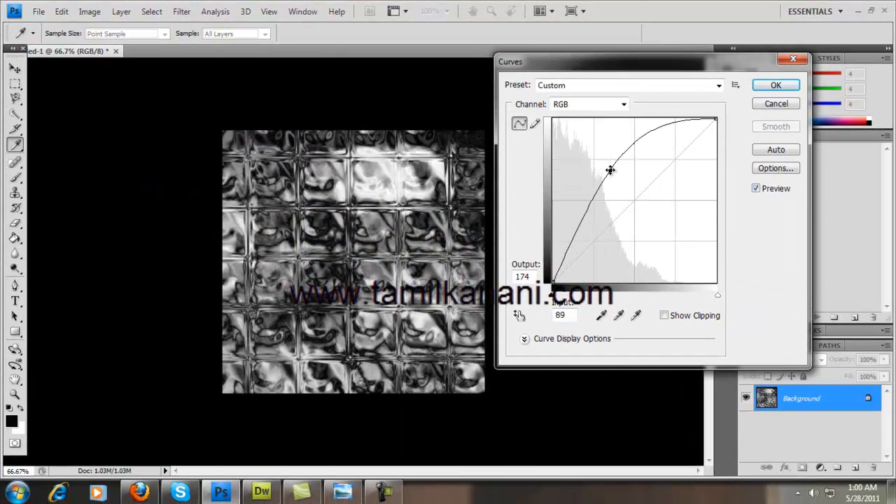
click(774, 84)
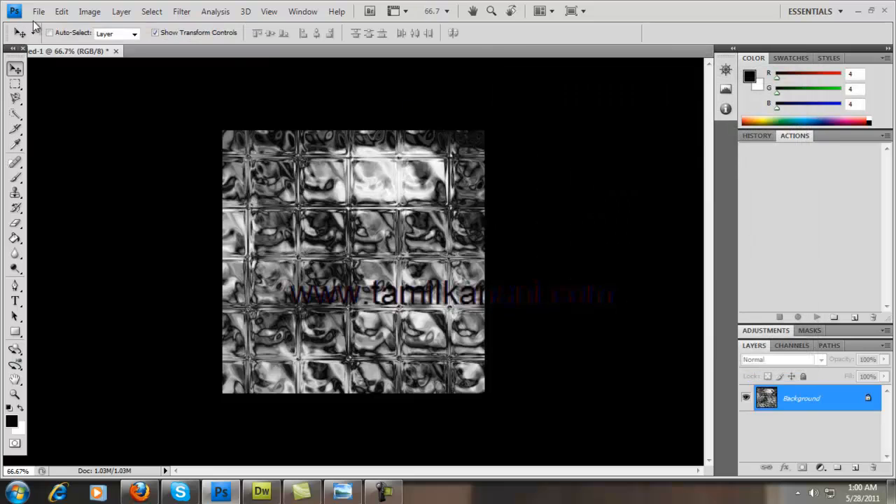
Start a Hue/Saturation adjustment on the glass block image and enable Colorize.
click(90, 11)
mouse_move(98, 48)
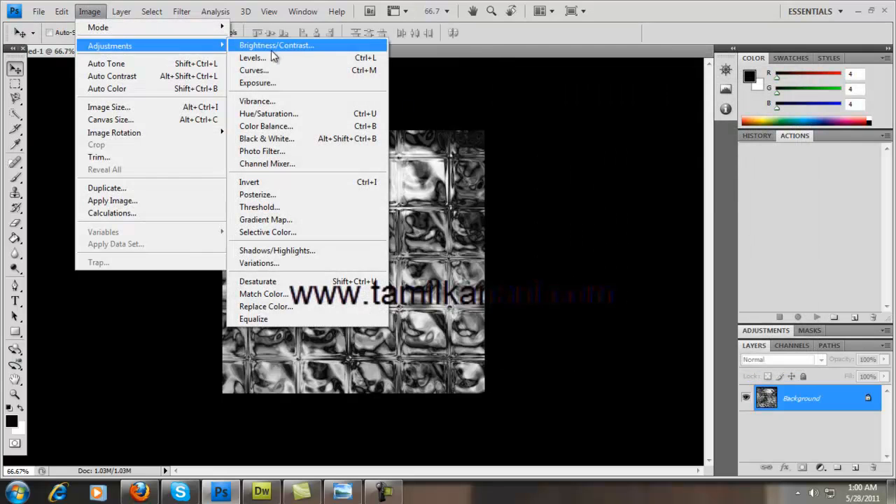
click(283, 116)
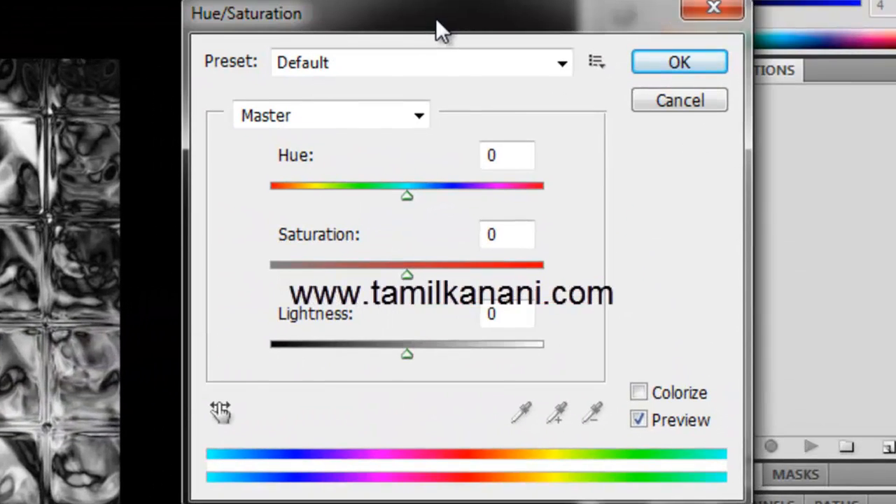
click(638, 393)
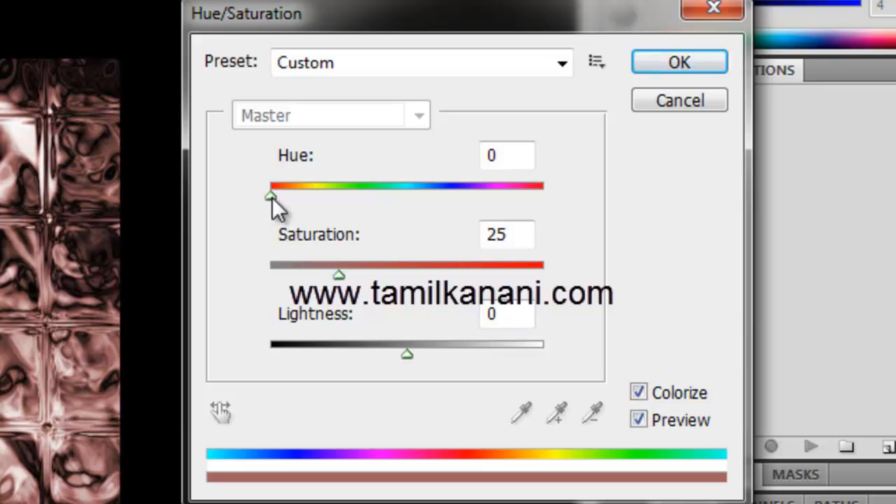
Try a blue tint with hue 191, saturation 80 and lightness +8.
drag(271, 197, 432, 194)
drag(373, 193, 406, 196)
drag(338, 275, 456, 275)
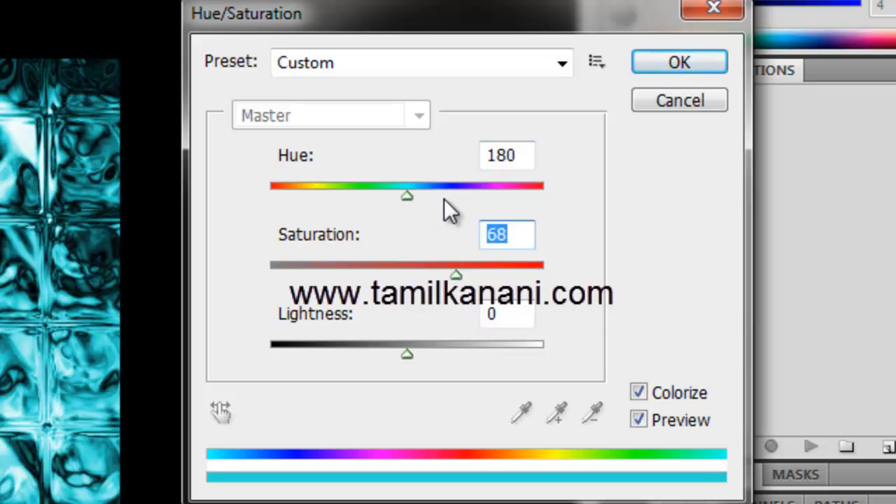
mouse_move(398, 197)
mouse_down()
mouse_move(468, 198)
mouse_move(415, 195)
mouse_up()
mouse_move(406, 354)
mouse_down()
mouse_move(502, 353)
mouse_move(359, 338)
mouse_move(438, 356)
mouse_move(418, 354)
mouse_up()
drag(455, 275, 488, 269)
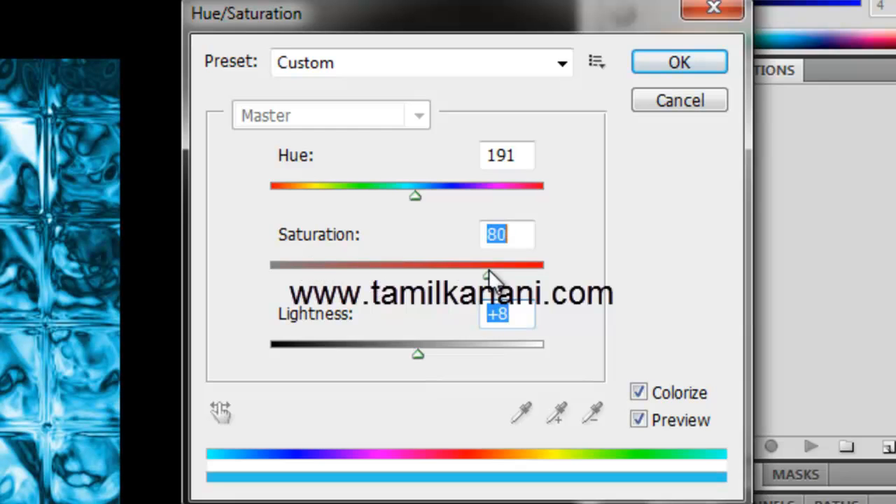
Tint the image red with hue 0, saturation 79 and lightness +20, and apply the adjustment.
drag(413, 197, 233, 168)
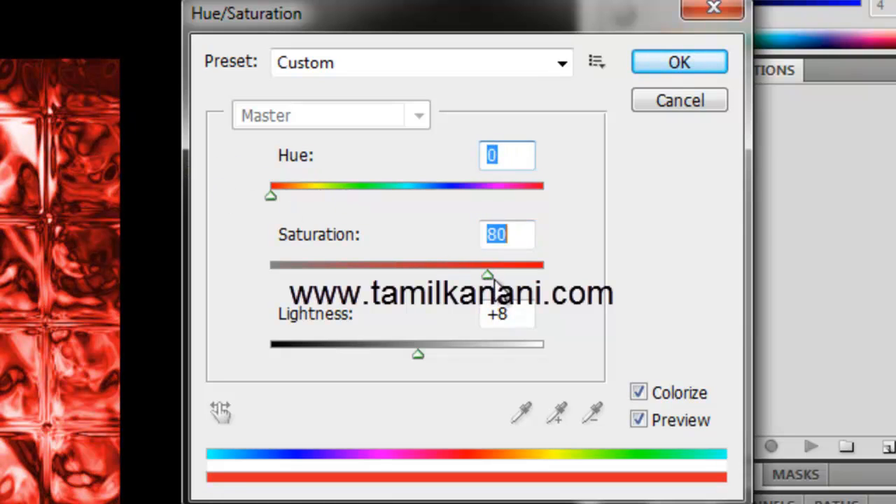
mouse_move(494, 280)
mouse_down()
mouse_move(504, 273)
mouse_move(422, 276)
mouse_move(486, 279)
mouse_up()
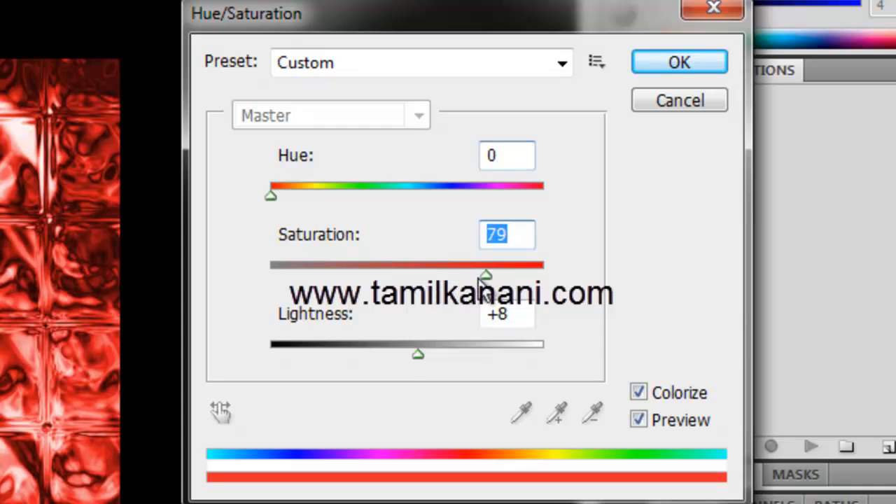
mouse_move(417, 356)
mouse_down()
mouse_move(400, 358)
mouse_move(451, 363)
mouse_move(431, 362)
mouse_up()
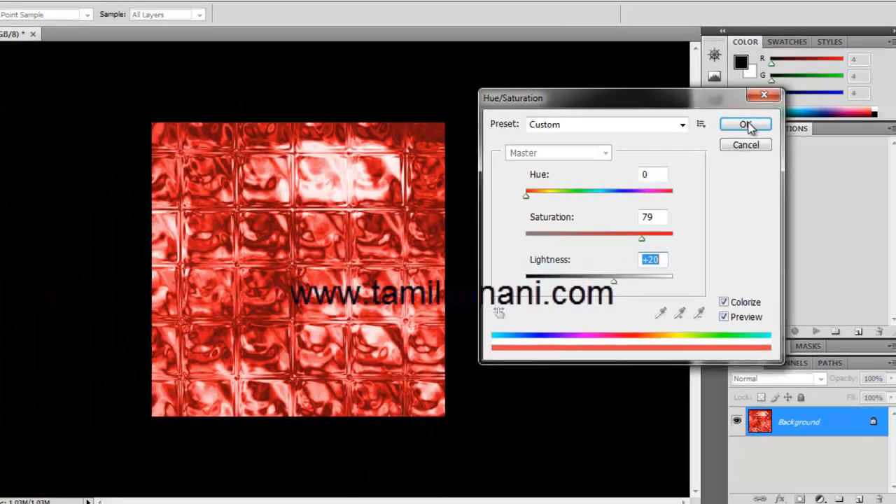
click(679, 62)
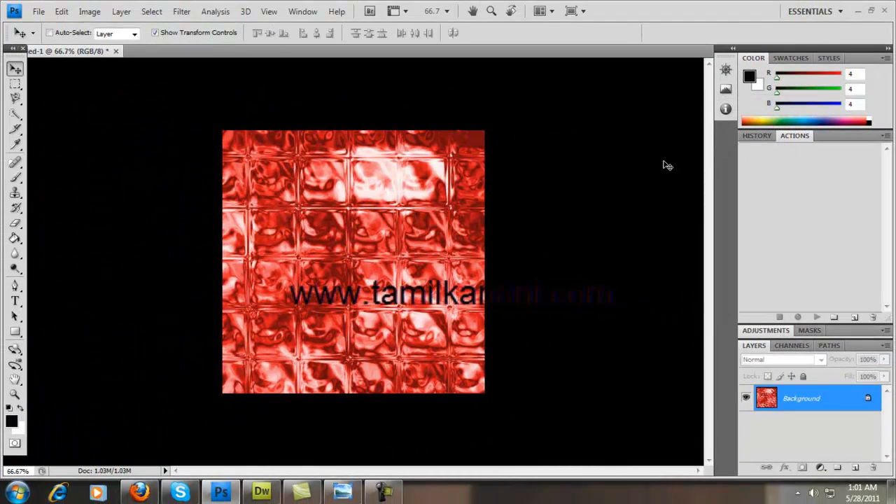